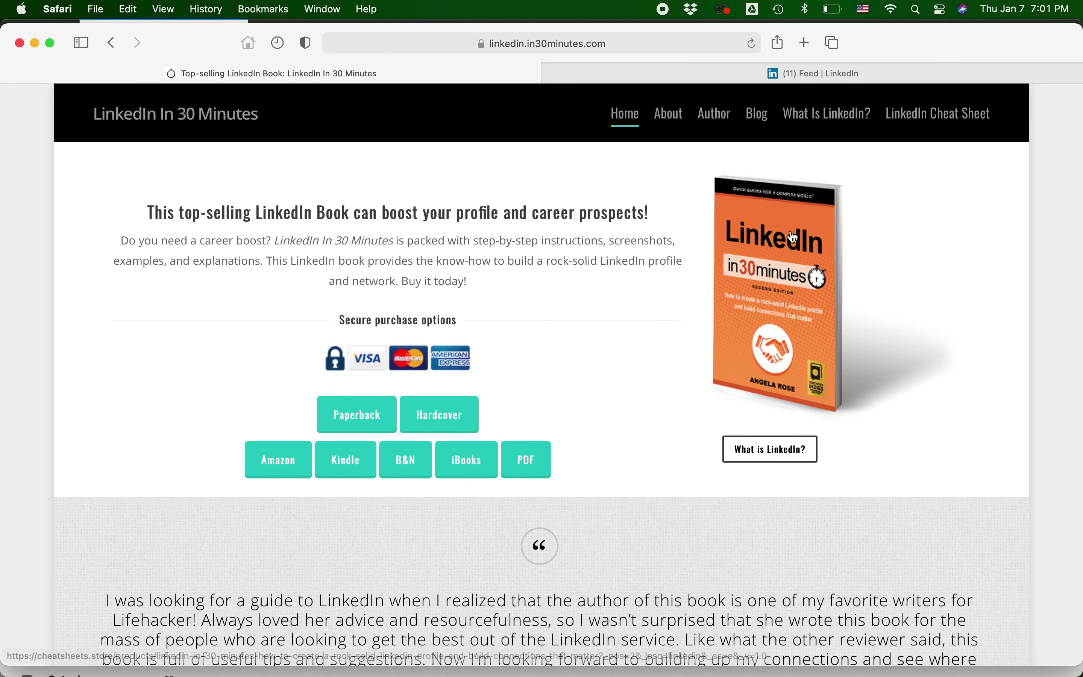
Bring up the LinkedIn feed, switch to Preview and examine the screenshot of the LinkedIn notification e-mail.
{"action": "mouse_move", "coordinate": [692, 80]}
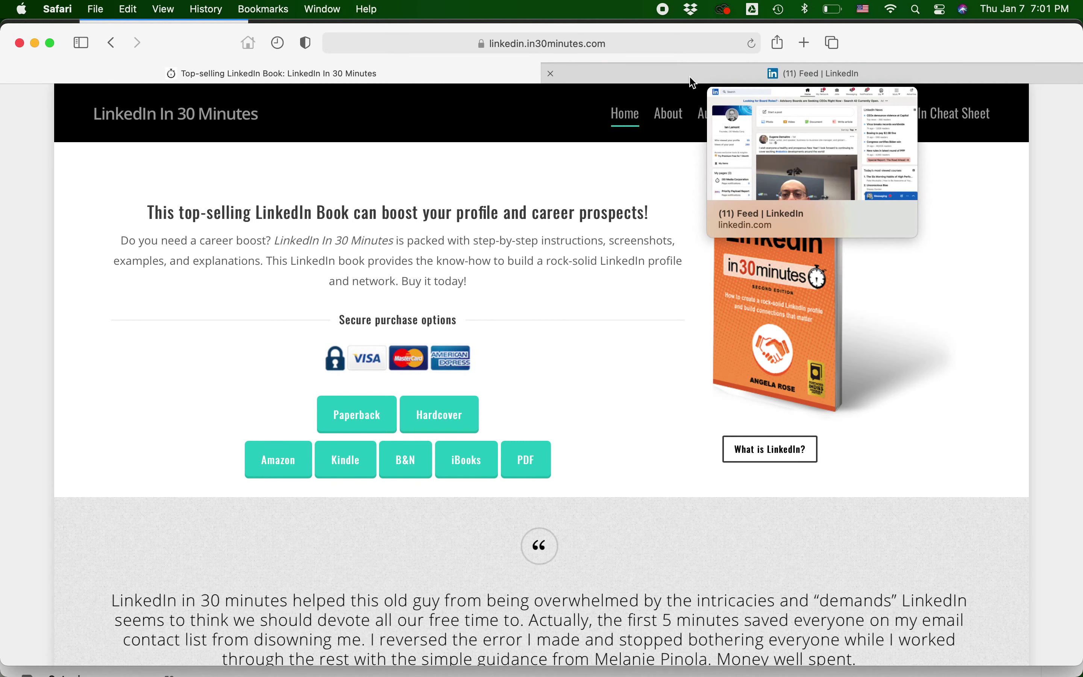
{"action": "left_click", "coordinate": [692, 80]}
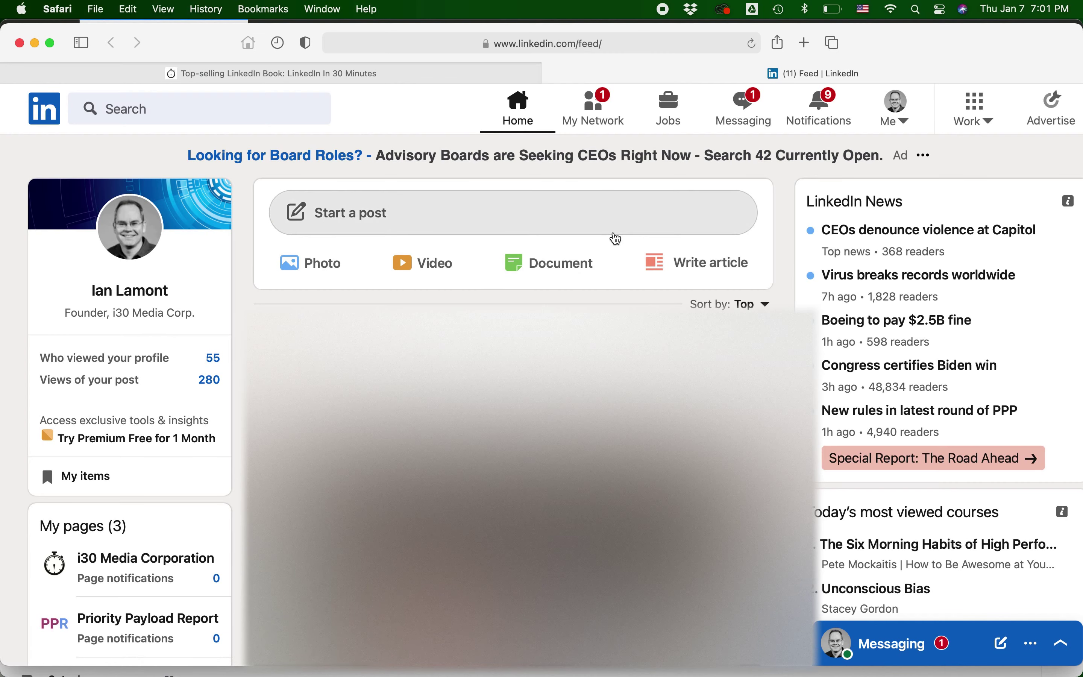
{"action": "key", "text": "super+Tab"}
{"action": "key", "text": "super+Tab"}
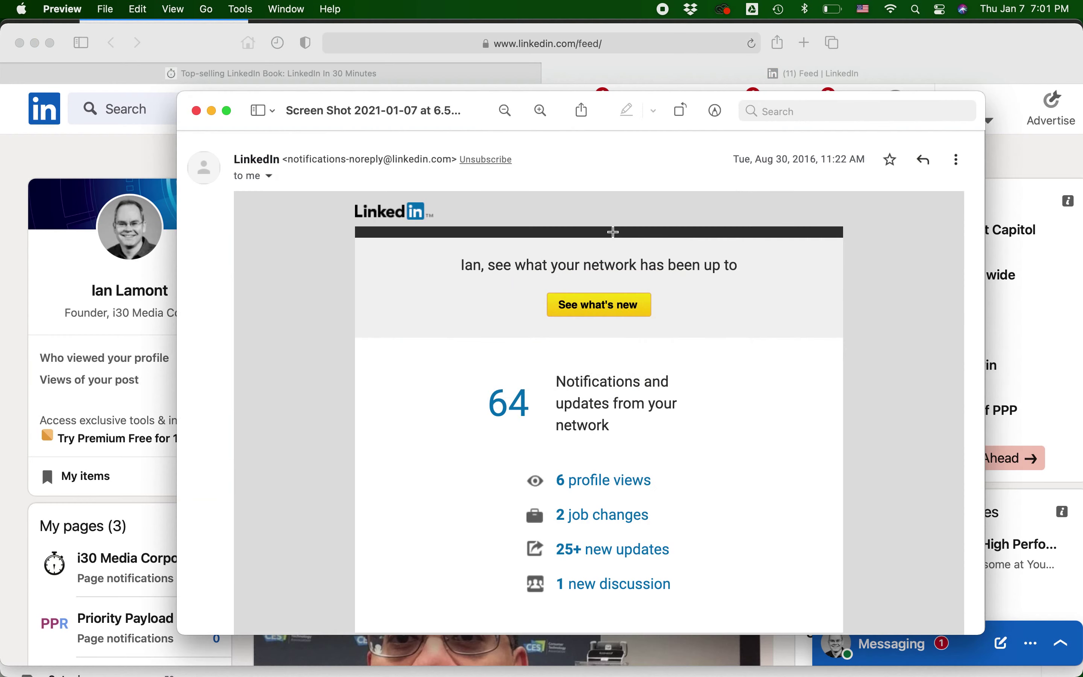
{"action": "left_click", "coordinate": [472, 110]}
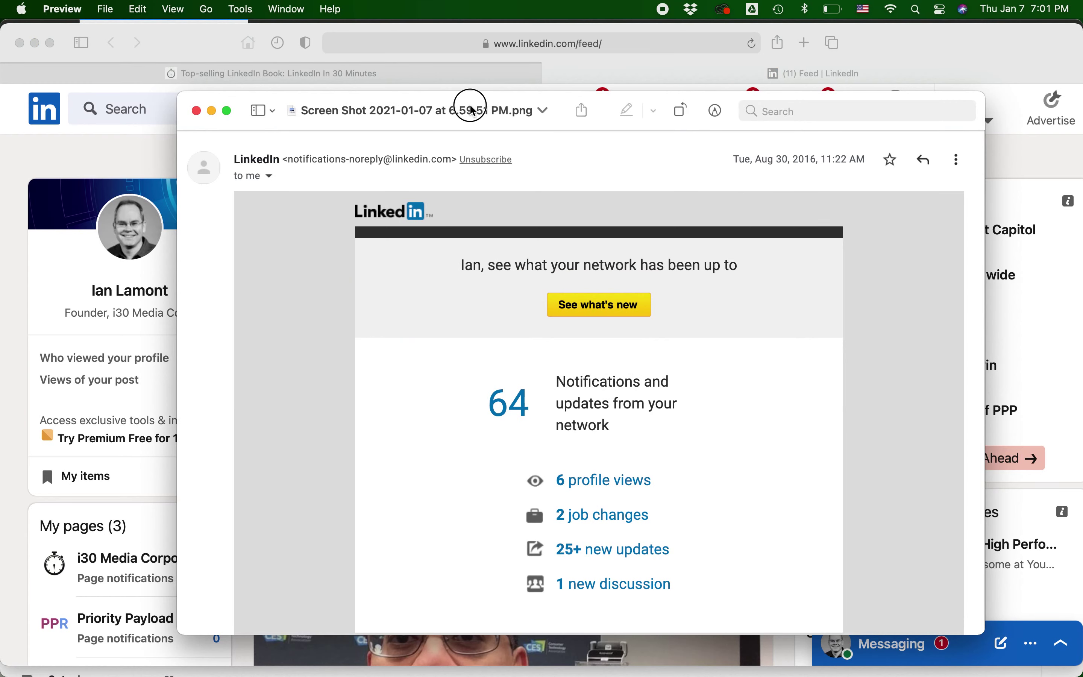
{"action": "left_click_drag", "start_coordinate": [473, 110], "coordinate": [454, 110]}
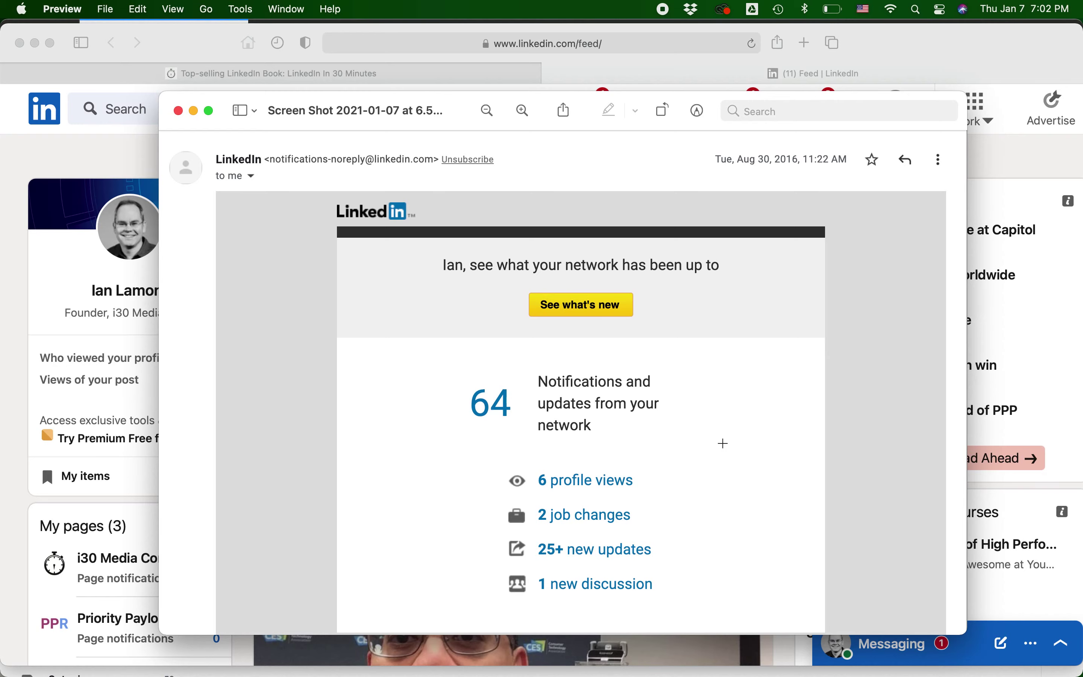
Return to LinkedIn in Safari and open the account's e-mail notification settings under Communications.
{"action": "key", "text": "super+q"}
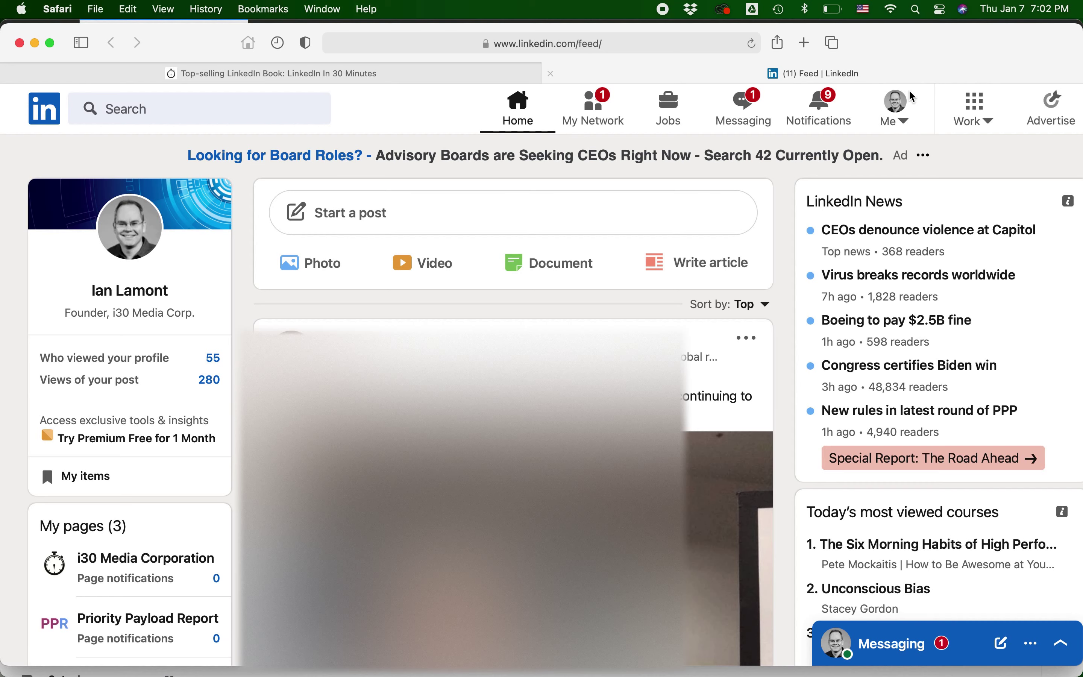
{"action": "left_click", "coordinate": [904, 115]}
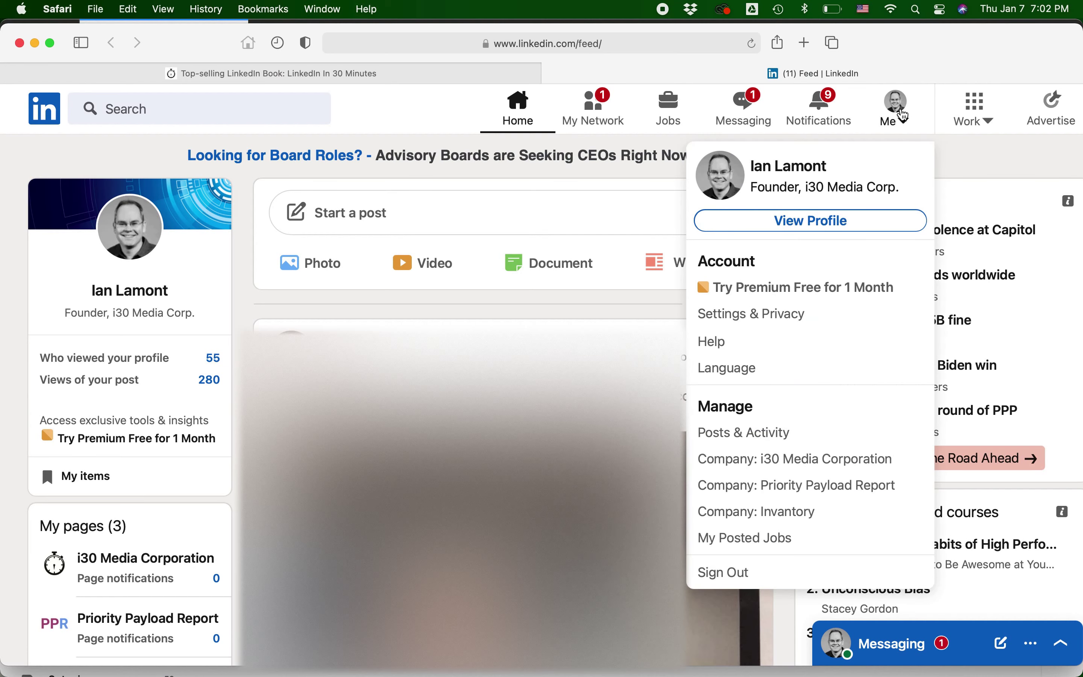
{"action": "left_click", "coordinate": [841, 315]}
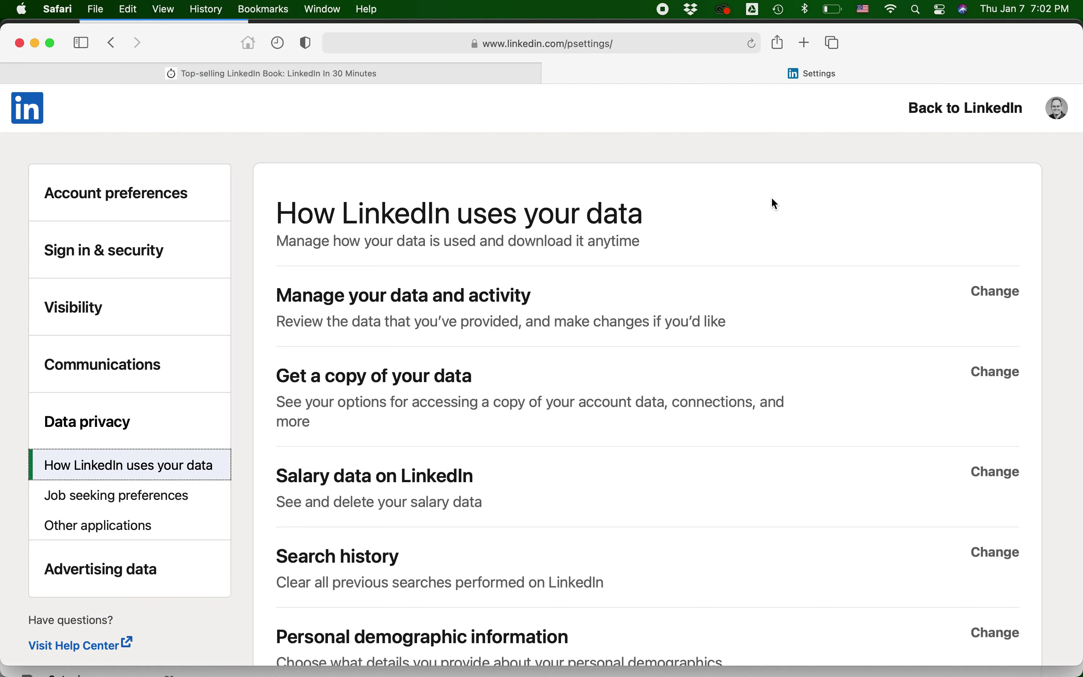
{"action": "left_click", "coordinate": [144, 374]}
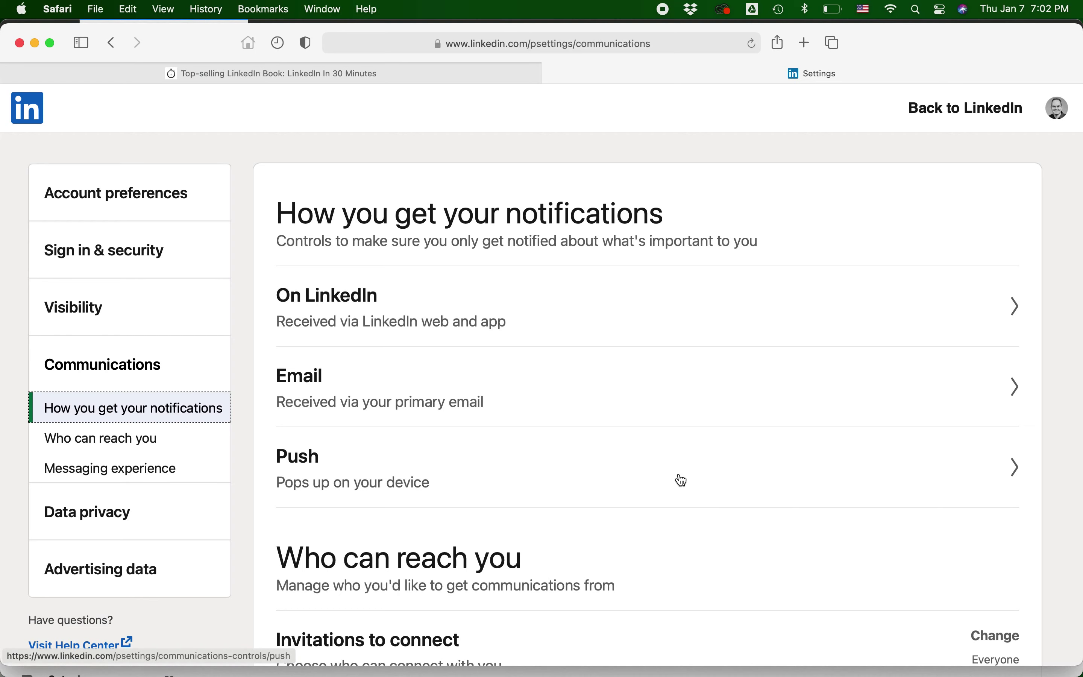
{"action": "left_click", "coordinate": [627, 378]}
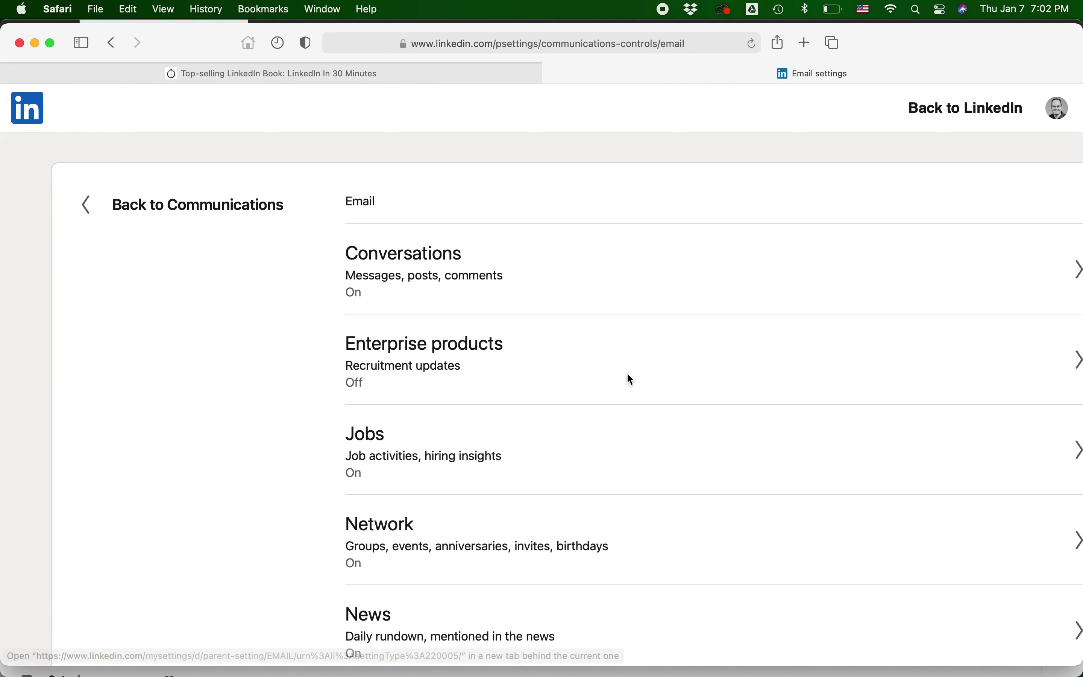
Glance at the notification e-mail screenshot and review the e-mail notification categories from Conversations to Safety and Reporting.
{"action": "key", "text": "super+Tab"}
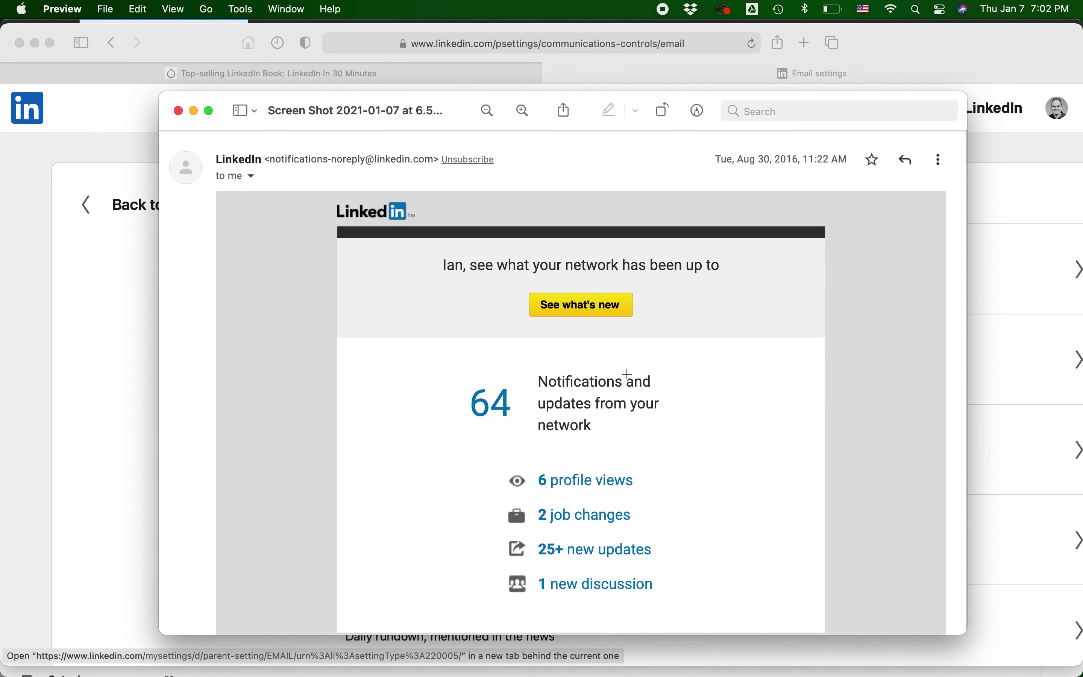
{"action": "key", "text": "super+Tab"}
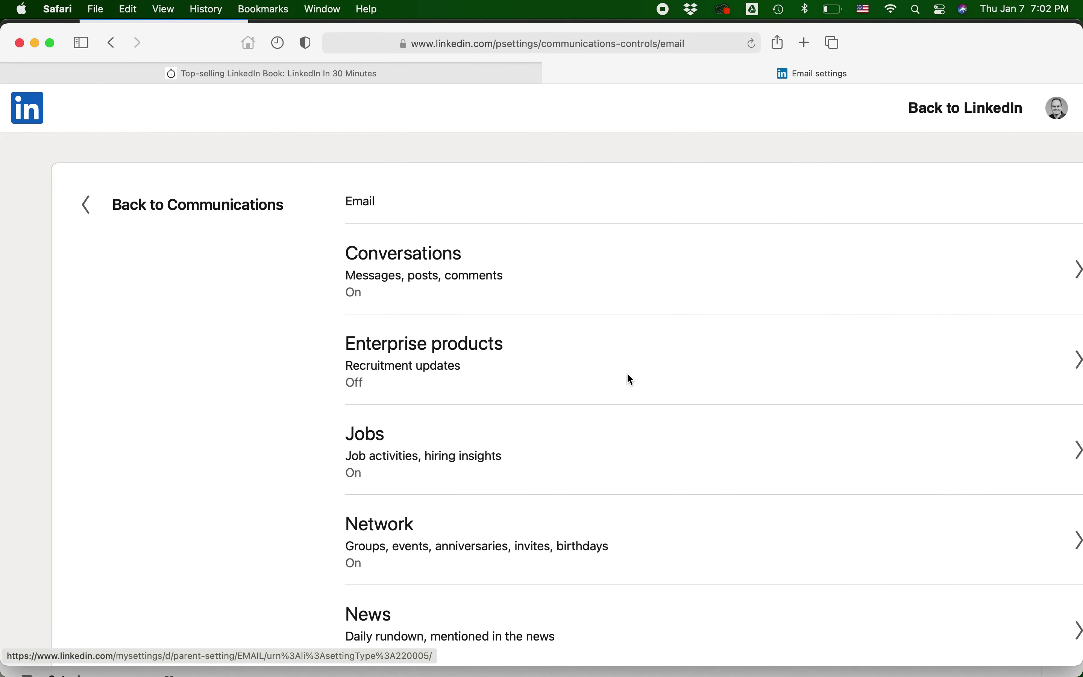
{"action": "scroll", "coordinate": [628, 374], "scroll_direction": "down", "scroll_amount": 5}
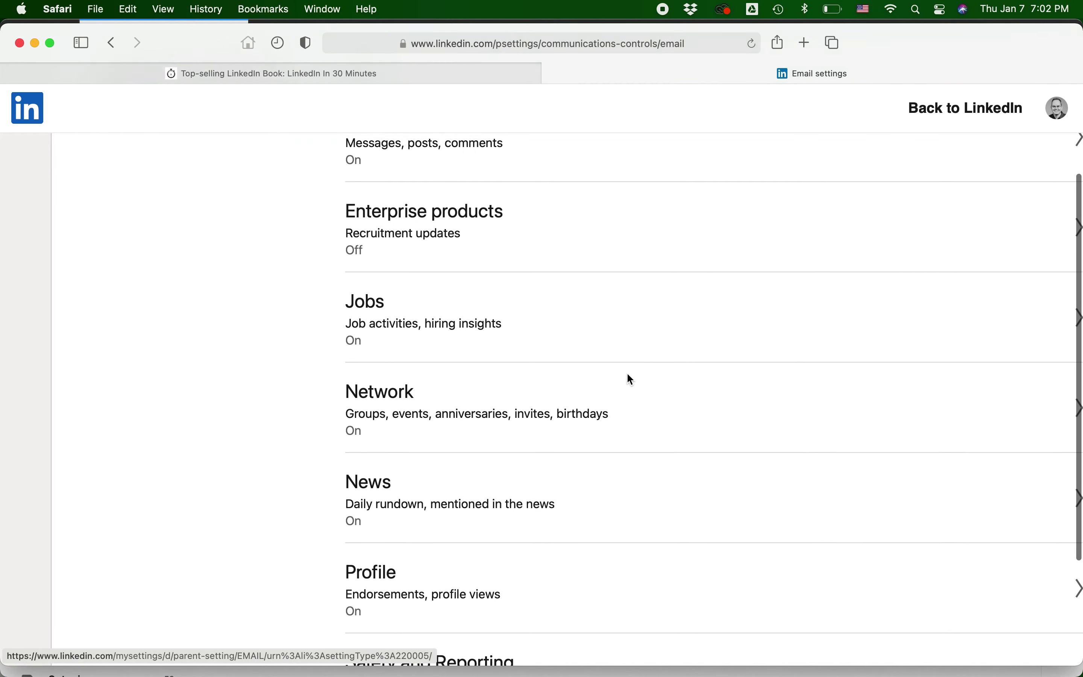
{"action": "scroll", "coordinate": [627, 375], "scroll_direction": "down", "scroll_amount": 2}
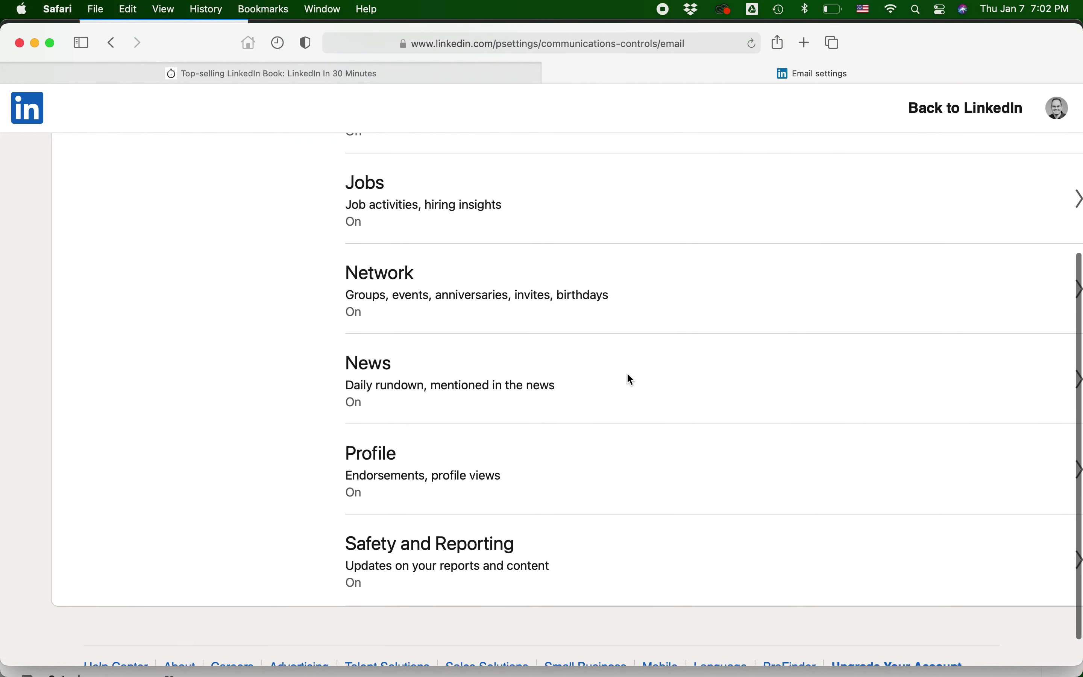
{"action": "scroll", "coordinate": [627, 375], "scroll_direction": "up", "scroll_amount": 3}
{"action": "scroll", "coordinate": [628, 375], "scroll_direction": "up", "scroll_amount": 4}
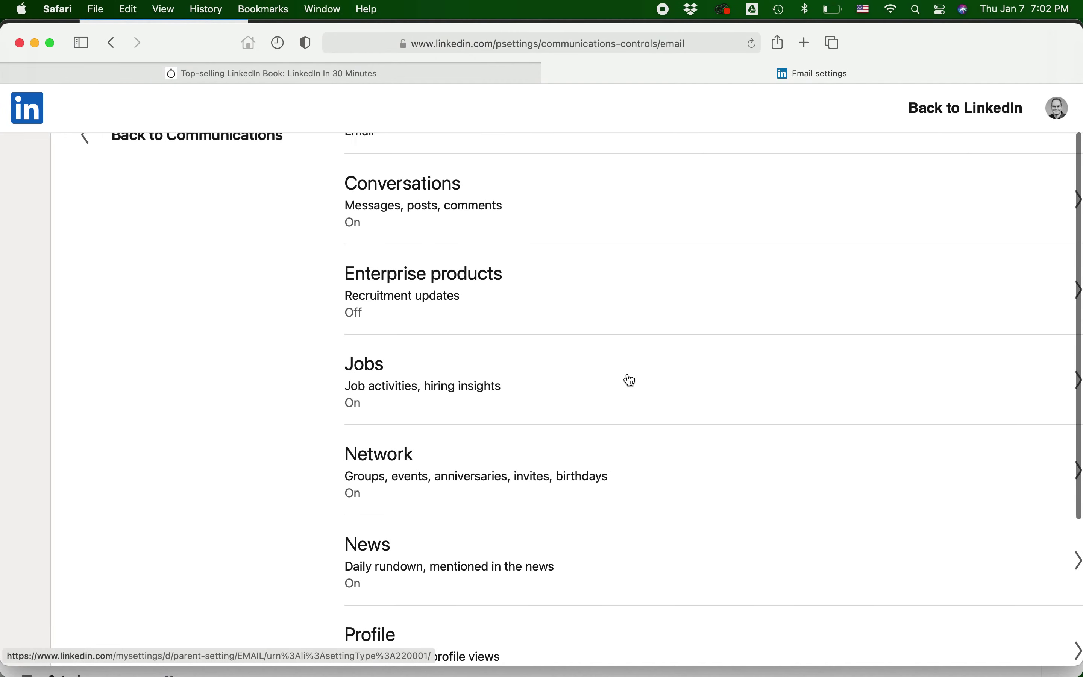
{"action": "scroll", "coordinate": [631, 380], "scroll_direction": "down", "scroll_amount": 1}
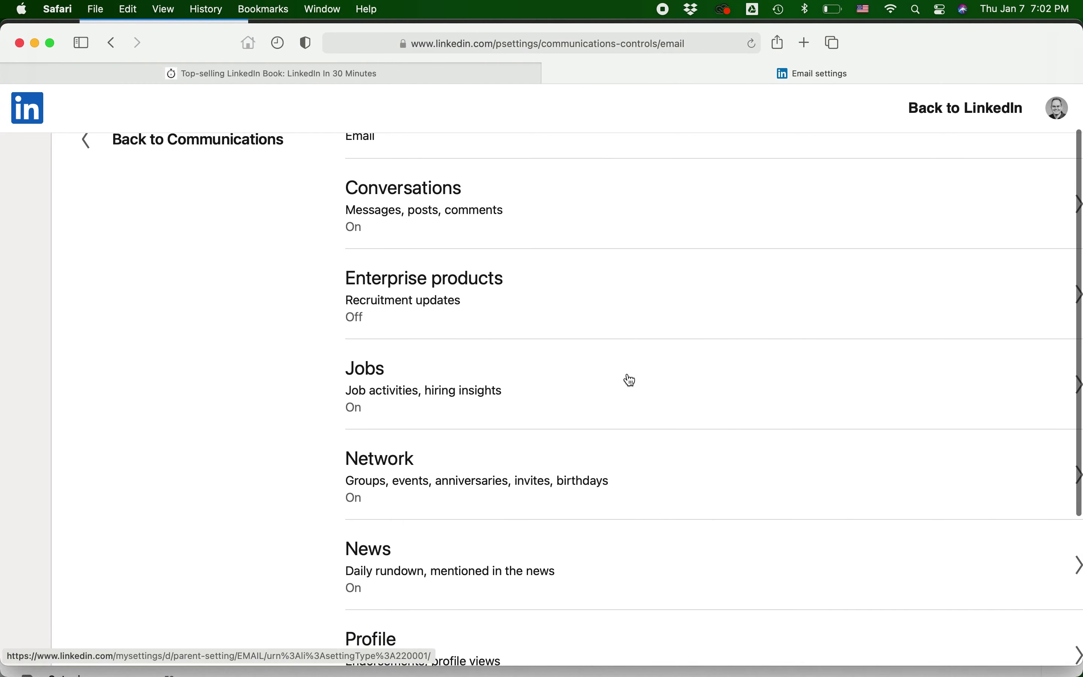
{"action": "scroll", "coordinate": [629, 380], "scroll_direction": "down", "scroll_amount": 3}
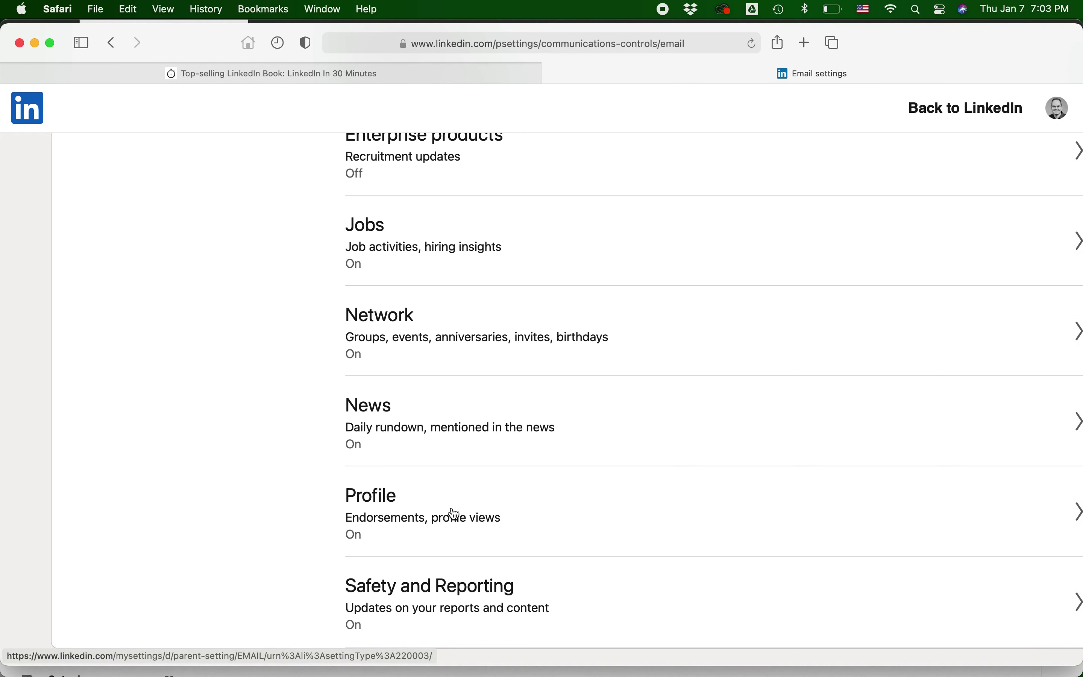
Open the Profile e-mail notifications and set the e-mail frequency of "Who's viewed your profile" to Off.
{"action": "left_click", "coordinate": [611, 506]}
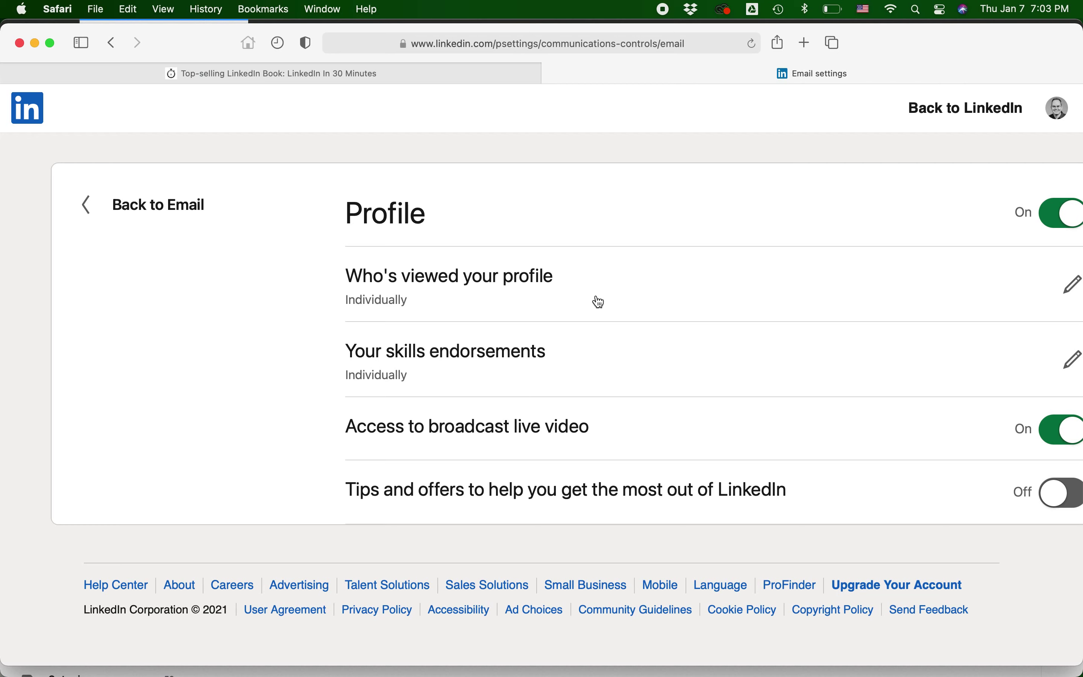
{"action": "key", "text": "super+minus"}
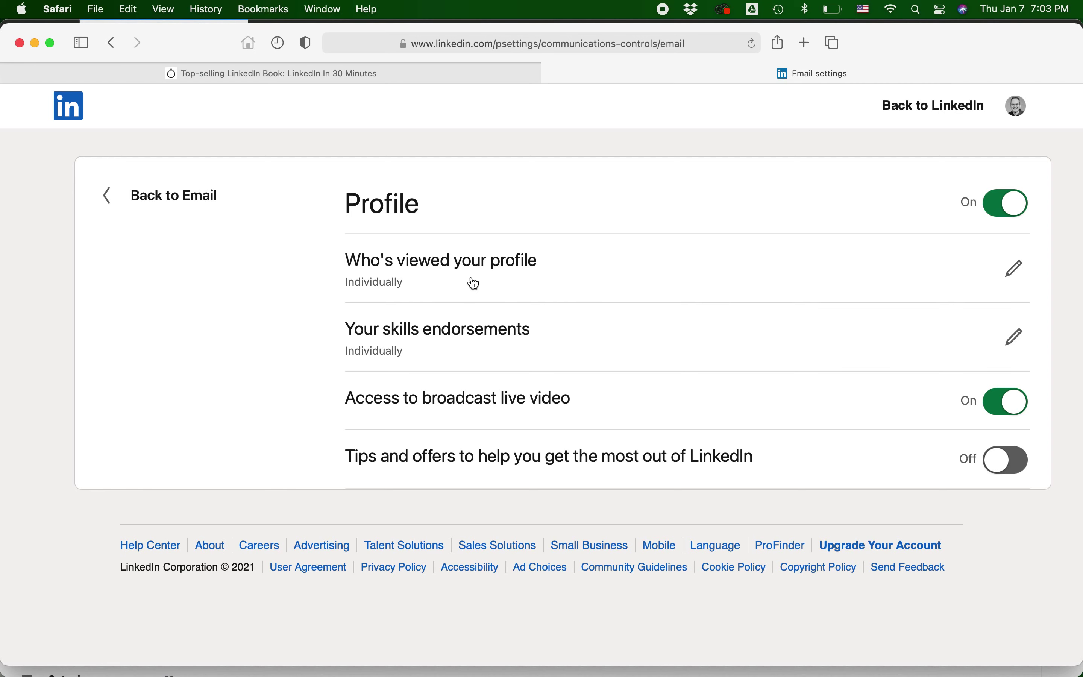
{"action": "left_click", "coordinate": [1016, 270]}
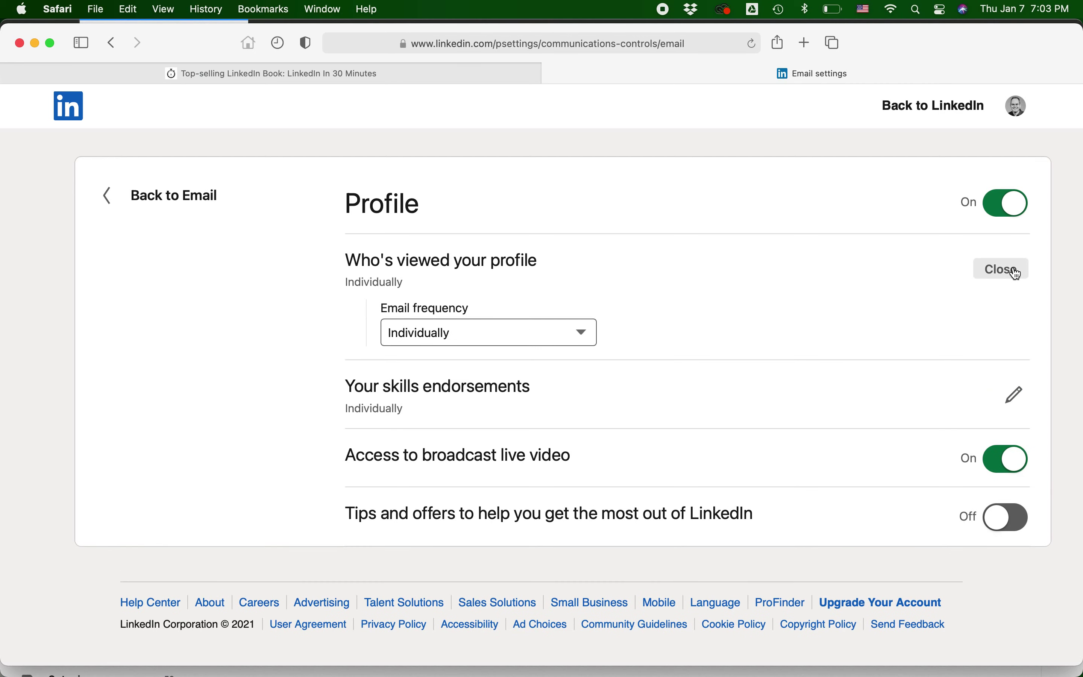
{"action": "left_click", "coordinate": [588, 337]}
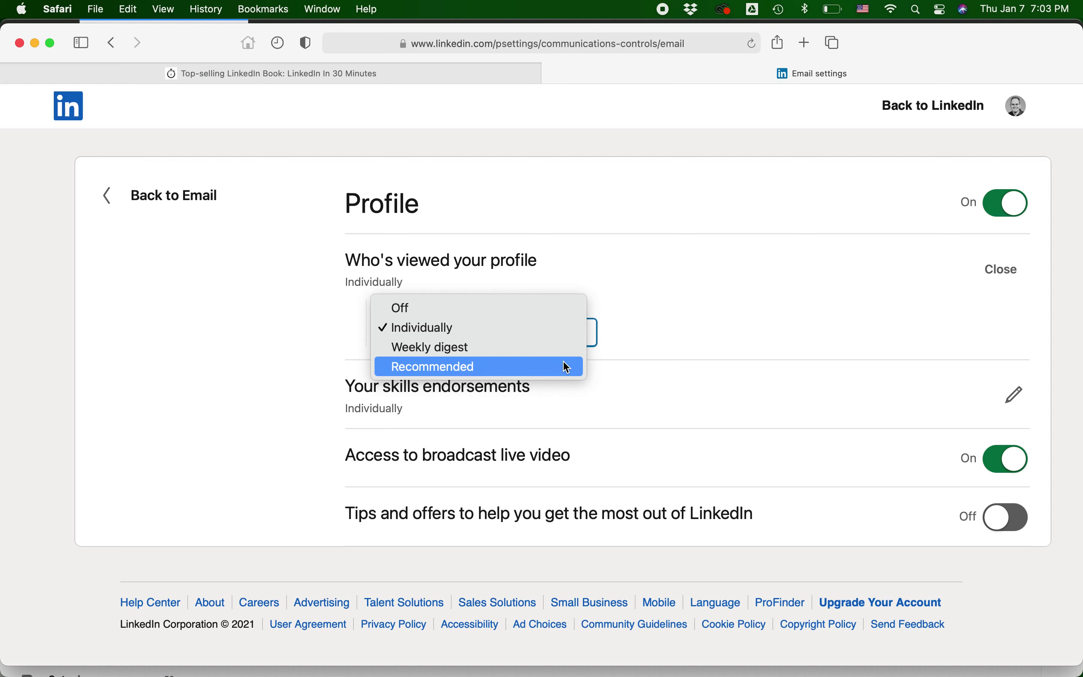
{"action": "left_click", "coordinate": [535, 316]}
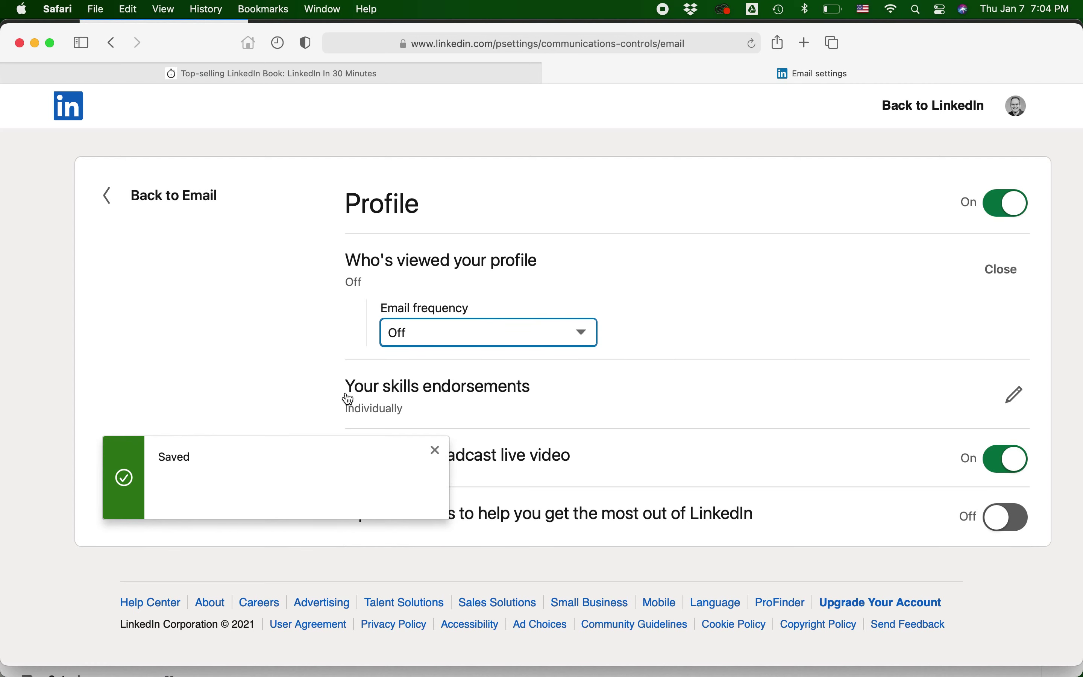
Switch all Profile e-mail notifications off and back on, and set the "Who's viewed your profile" frequency to Off again.
{"action": "left_click", "coordinate": [998, 207]}
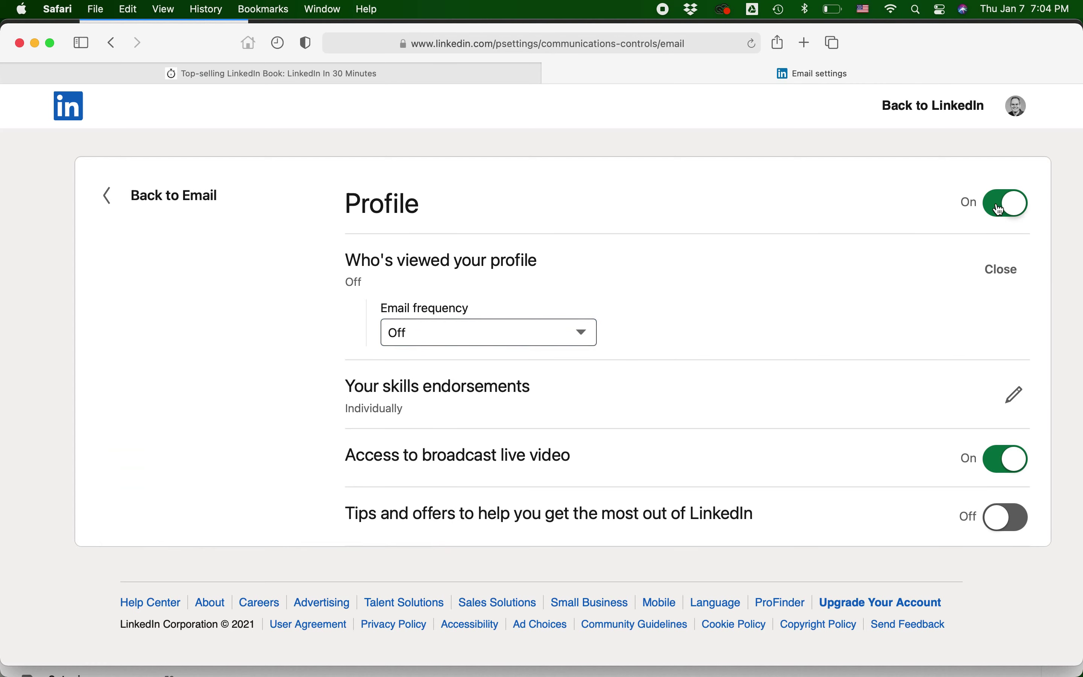
{"action": "left_click", "coordinate": [1000, 208]}
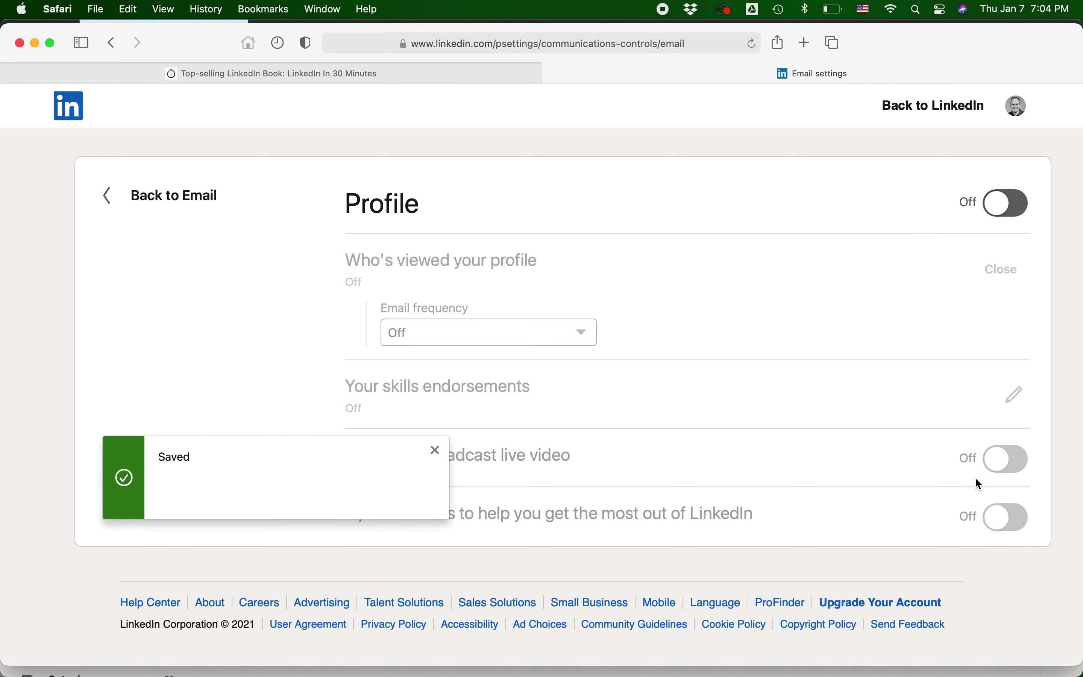
{"action": "left_click", "coordinate": [1015, 209]}
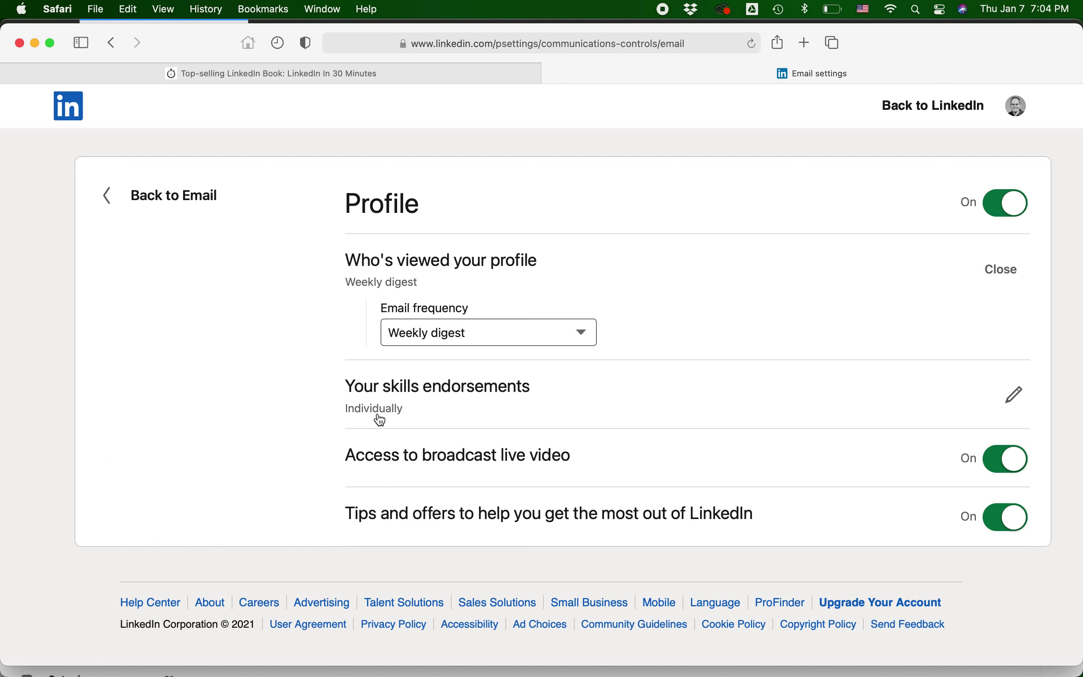
{"action": "left_click", "coordinate": [586, 336]}
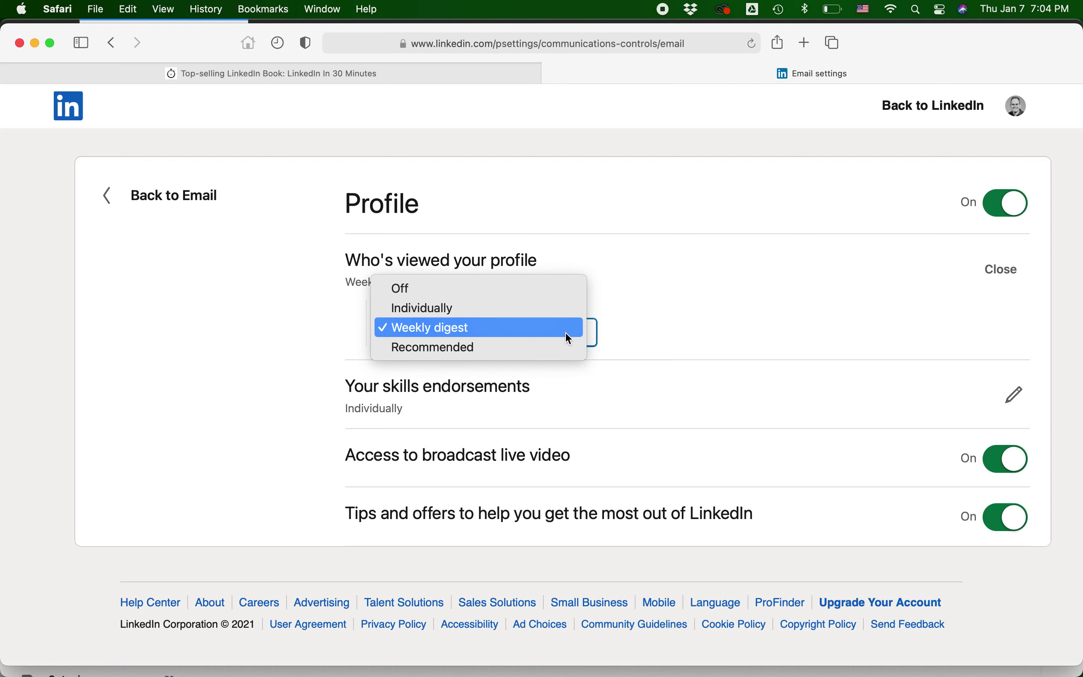
{"action": "left_click", "coordinate": [517, 293]}
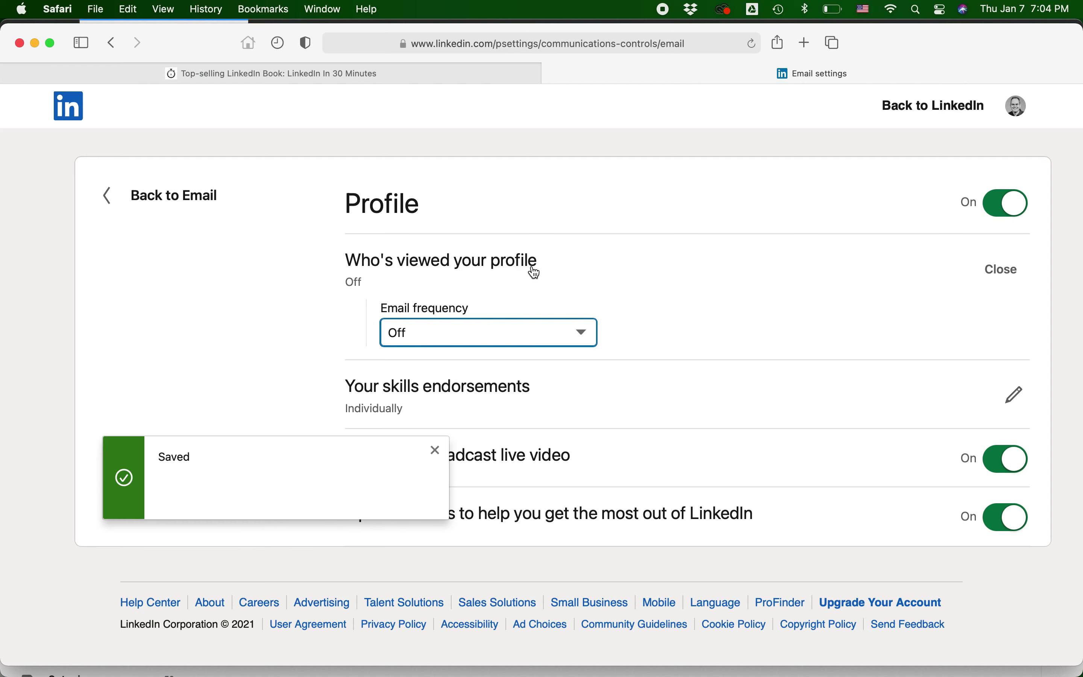
Look at the notification e-mail screenshot in Preview and go back to the LinkedIn In 30 Minutes book page in Safari.
{"action": "key", "text": "super+Tab"}
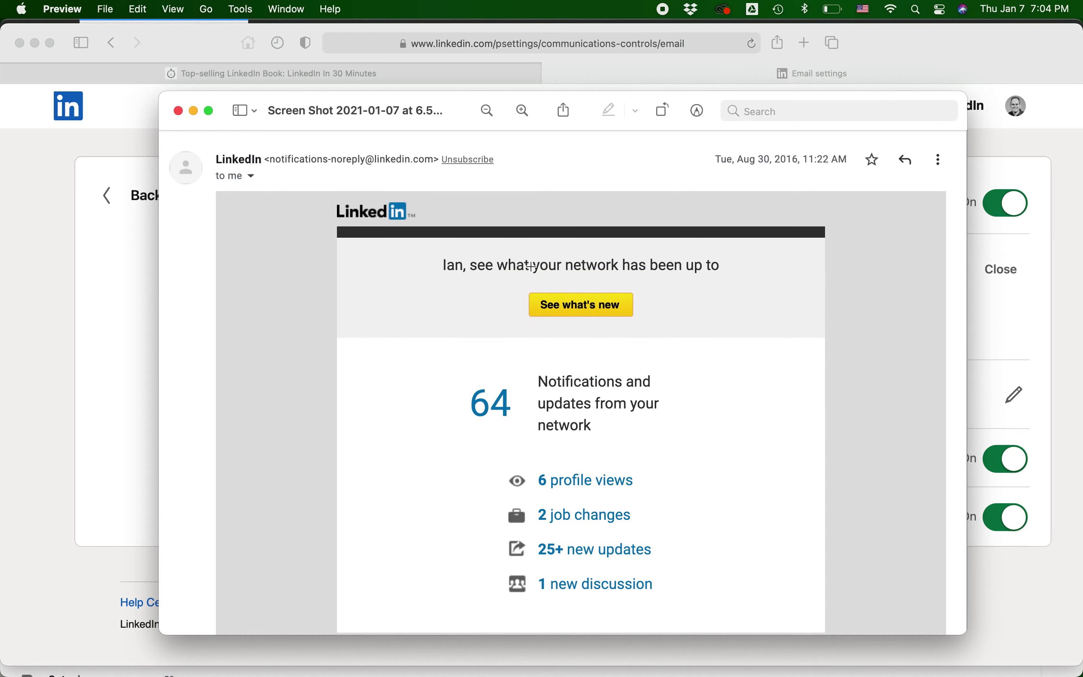
{"action": "left_click", "coordinate": [311, 73]}
{"action": "left_click", "coordinate": [311, 73]}
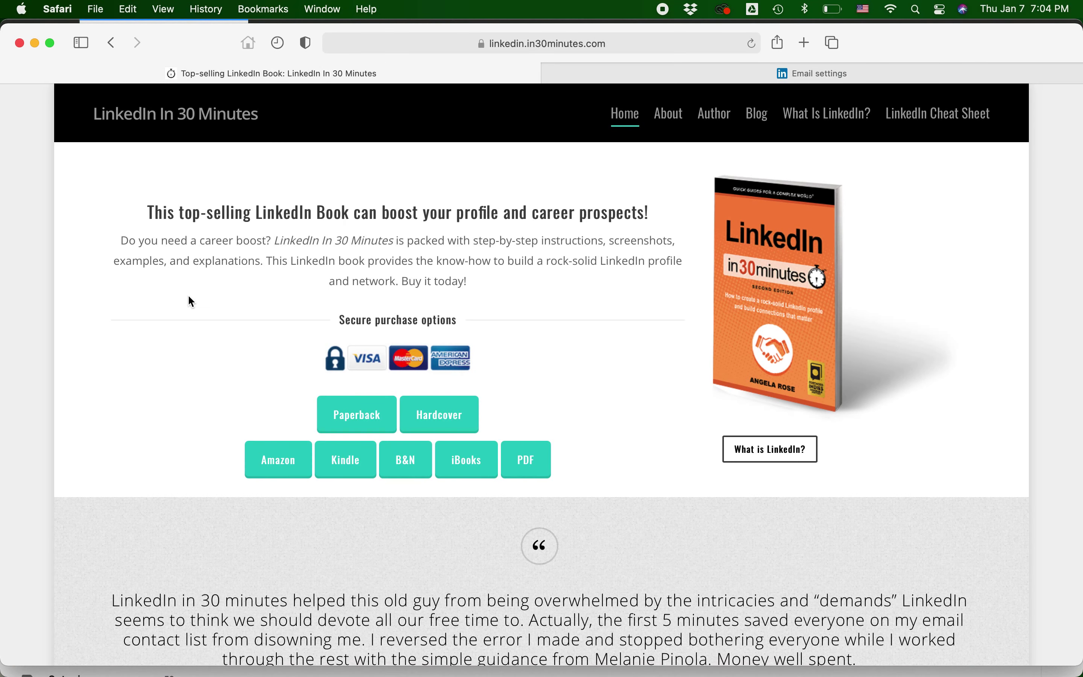